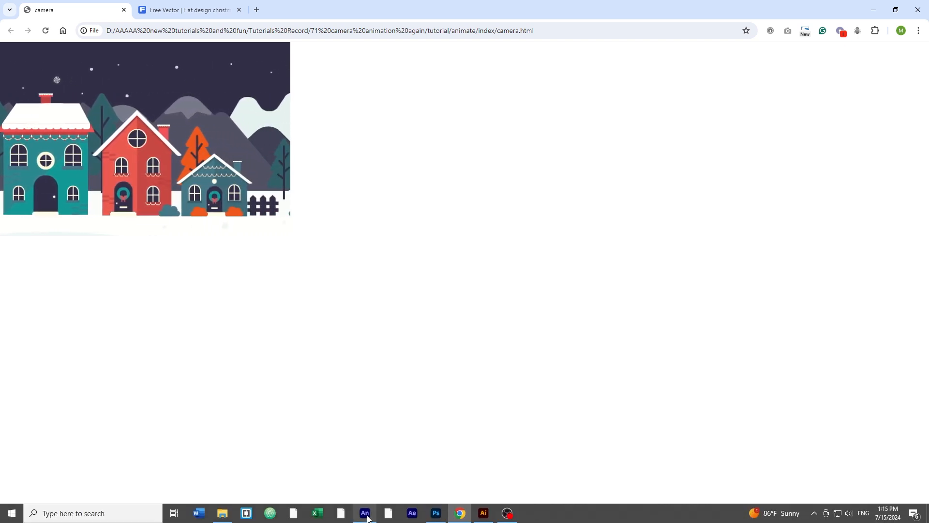
- Switch to Adobe Animate and create a new HTML5 Canvas document 600 pixels wide and 400 pixels high
{"action": "left_click", "coordinate": [365, 514]}
{"action": "left_click", "coordinate": [431, 191]}
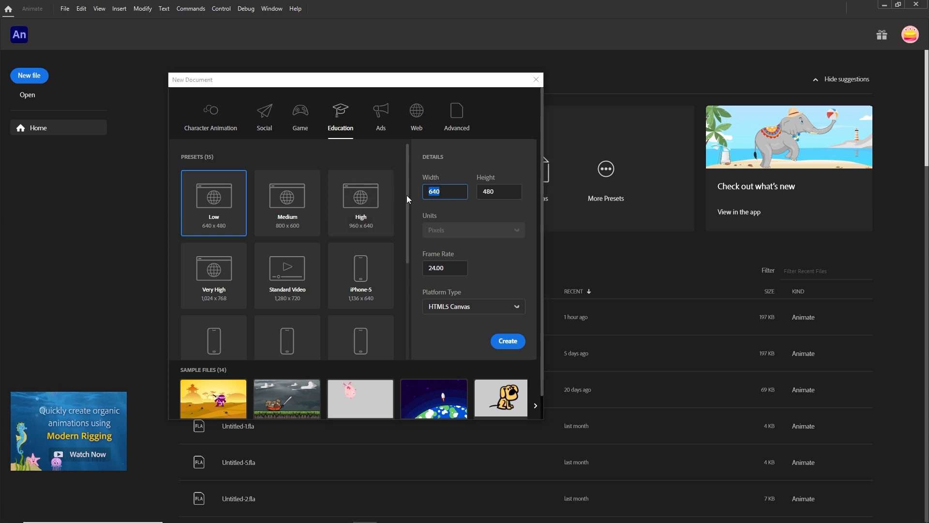
{"action": "type", "text": "600"}
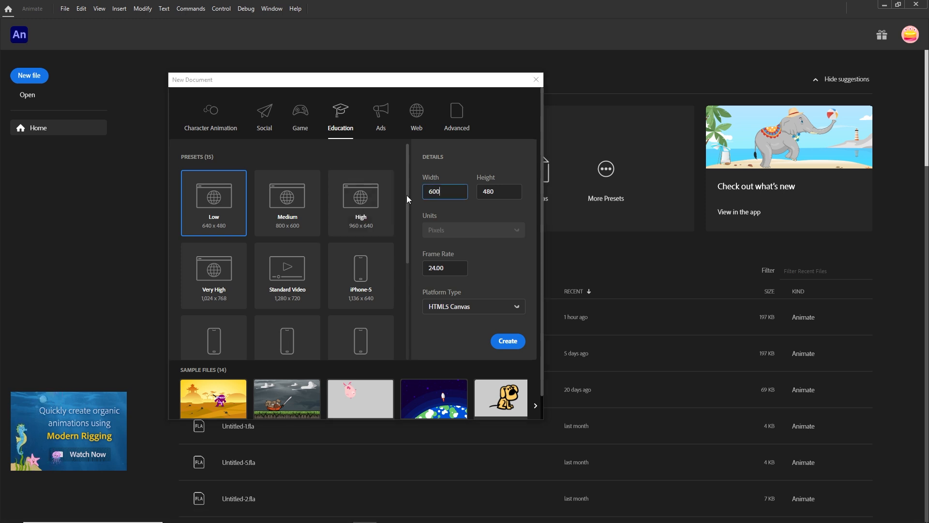
{"action": "key", "text": "Tab"}
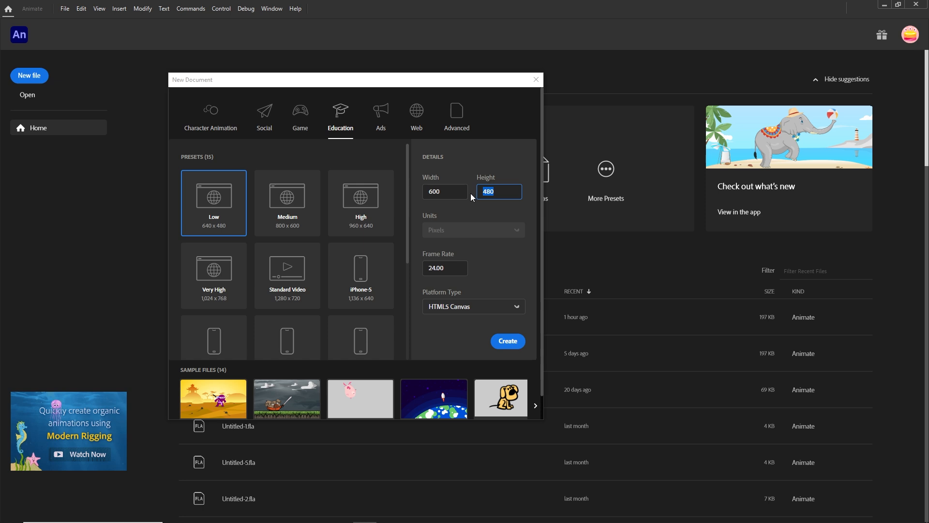
{"action": "type", "text": "400"}
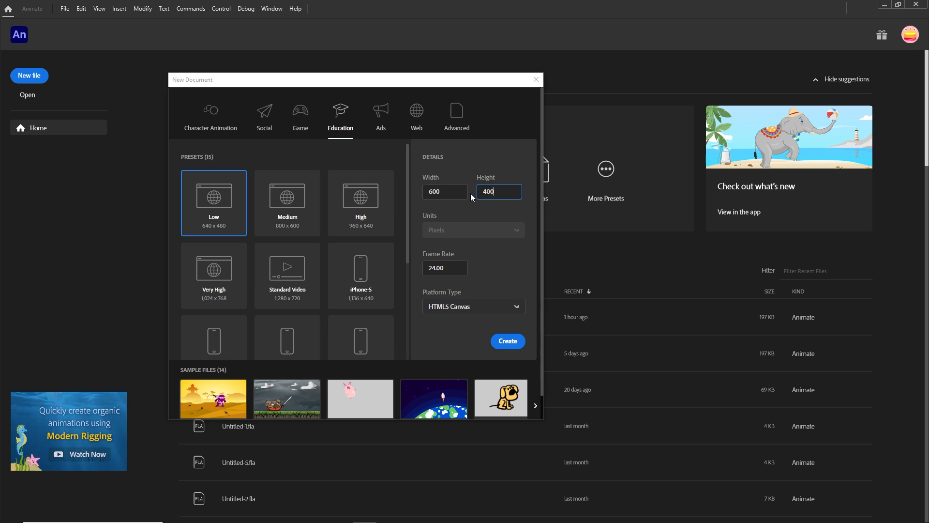
{"action": "left_click", "coordinate": [509, 343]}
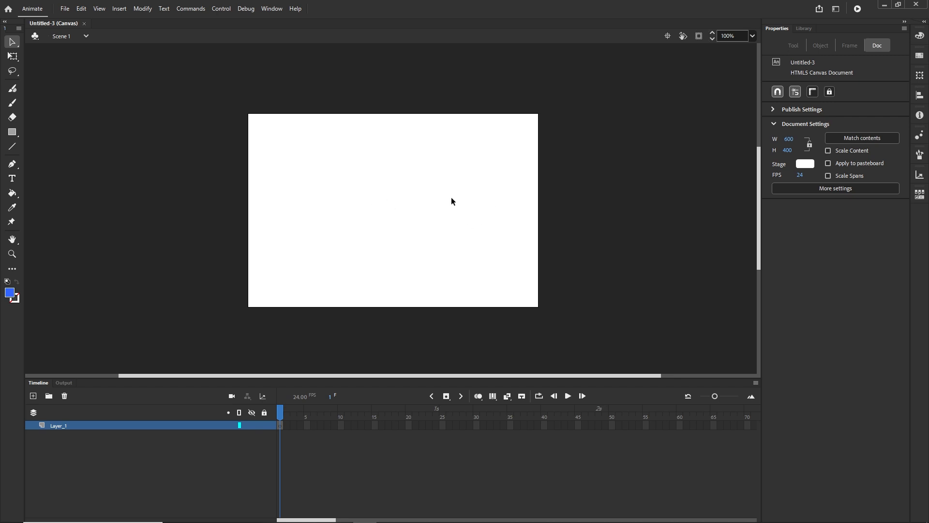
- Import chritsmas.ai from the illustrator folder of "80 camera tool quick tutorial" onto the stage and show the timeline again
{"action": "left_click", "coordinate": [222, 517]}
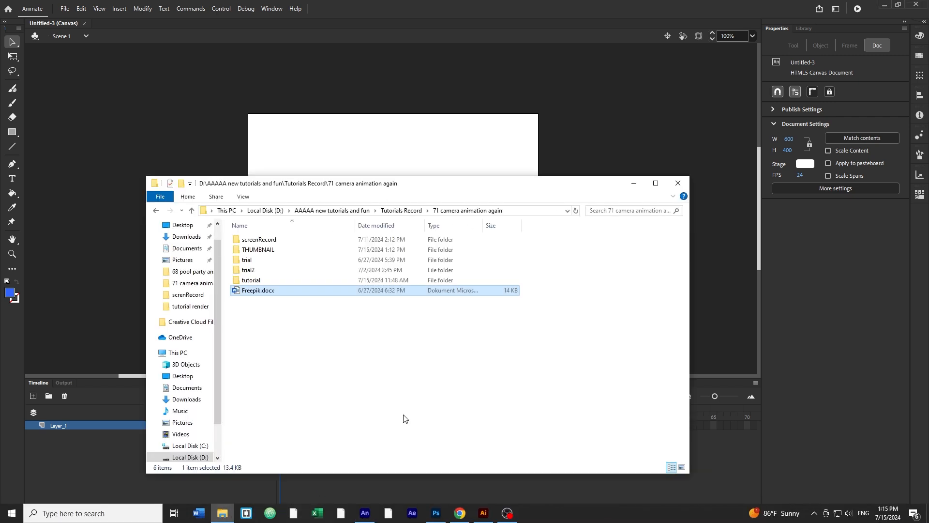
{"action": "left_click", "coordinate": [409, 210]}
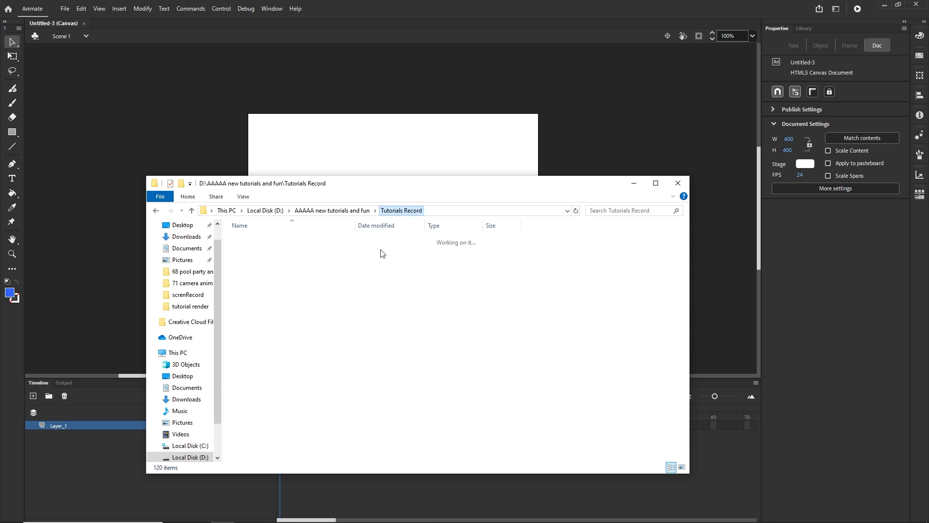
{"action": "double_click", "coordinate": [271, 436]}
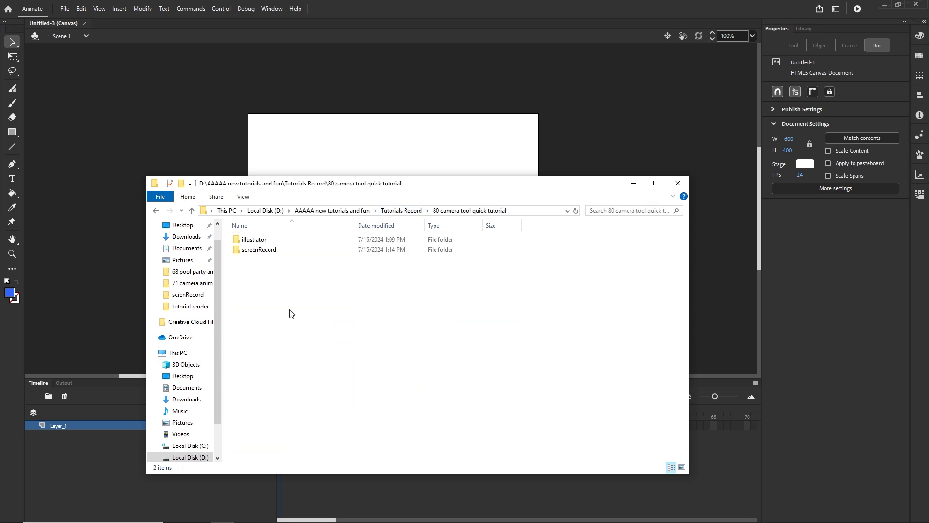
{"action": "double_click", "coordinate": [264, 240]}
{"action": "left_click_drag", "start_coordinate": [264, 240], "coordinate": [328, 168]}
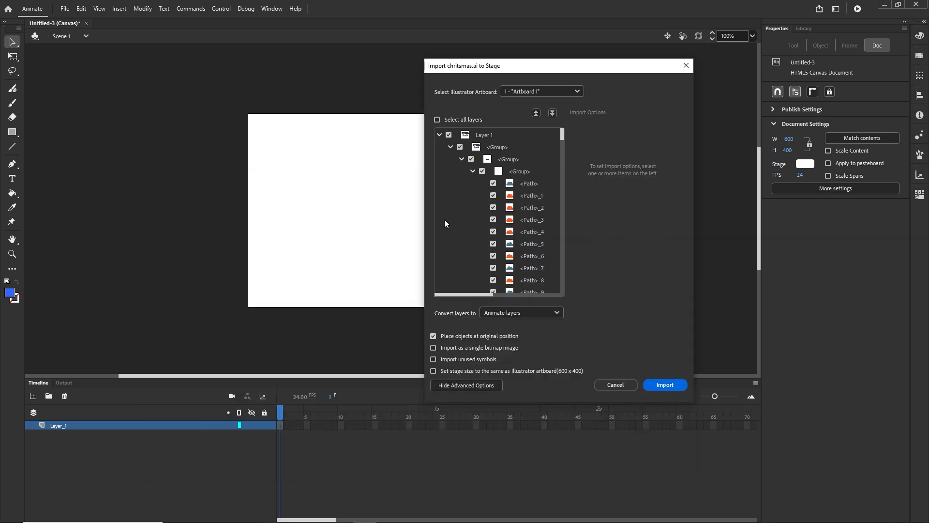
{"action": "left_click", "coordinate": [668, 388]}
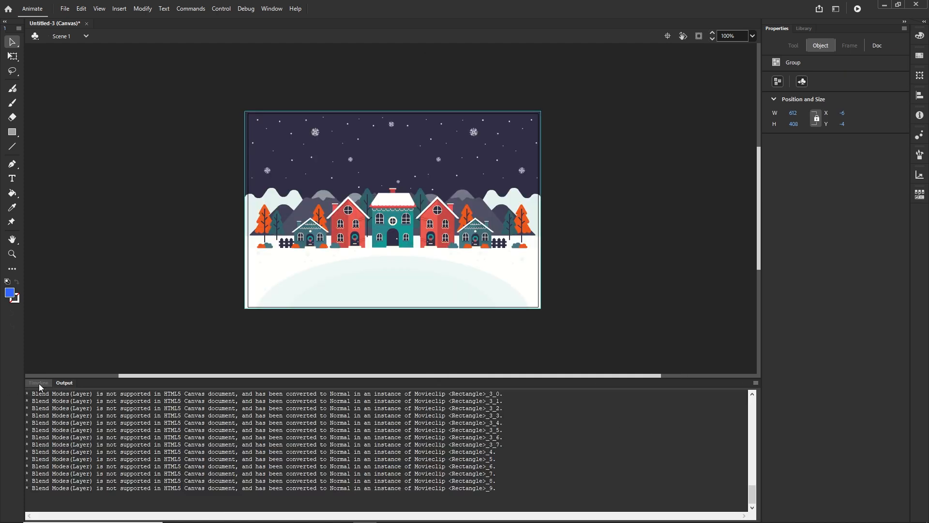
{"action": "left_click", "coordinate": [38, 383]}
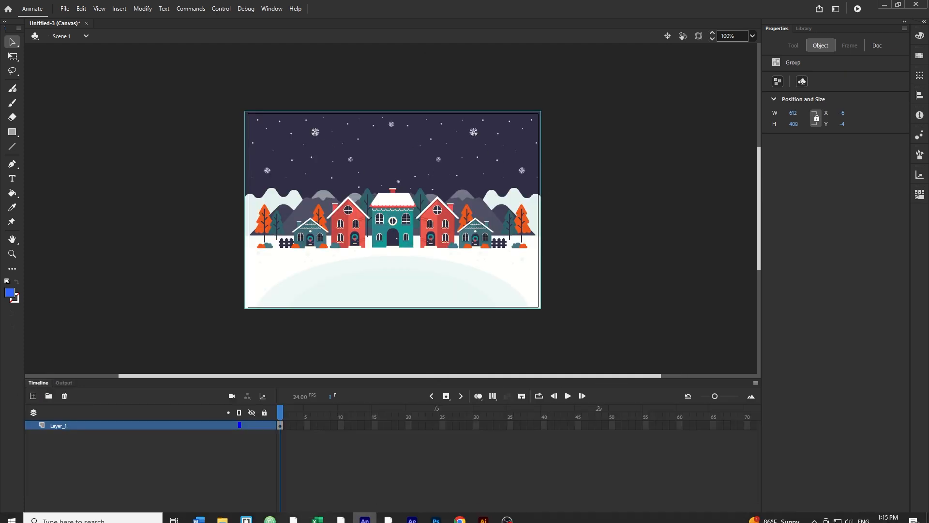
- Switch to Chrome to view the Freepik source illustration and the finished camera animation, then return to Adobe Animate
{"action": "left_click", "coordinate": [460, 513]}
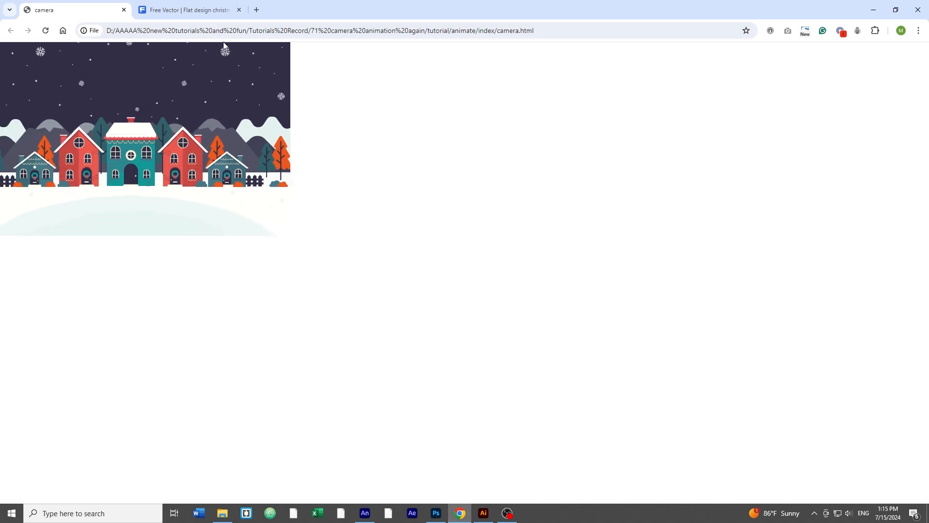
{"action": "left_click", "coordinate": [217, 11]}
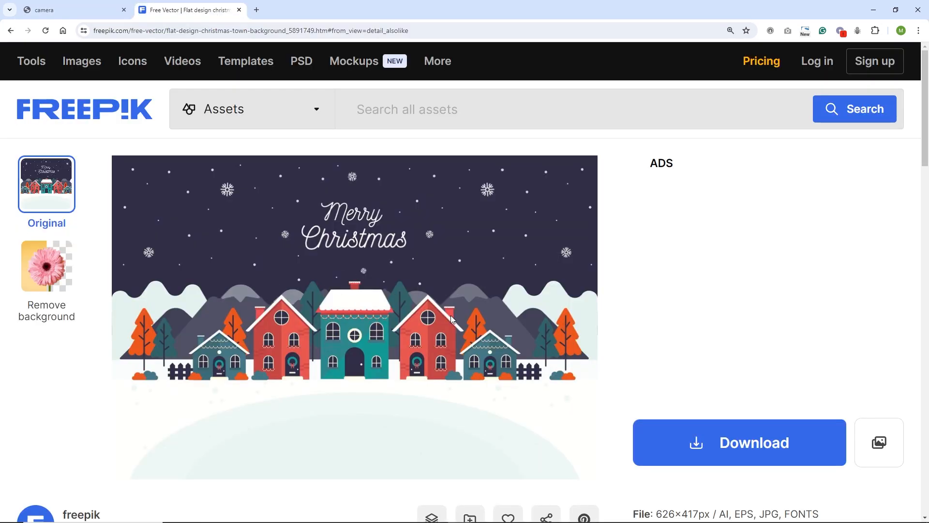
{"action": "left_click", "coordinate": [84, 19]}
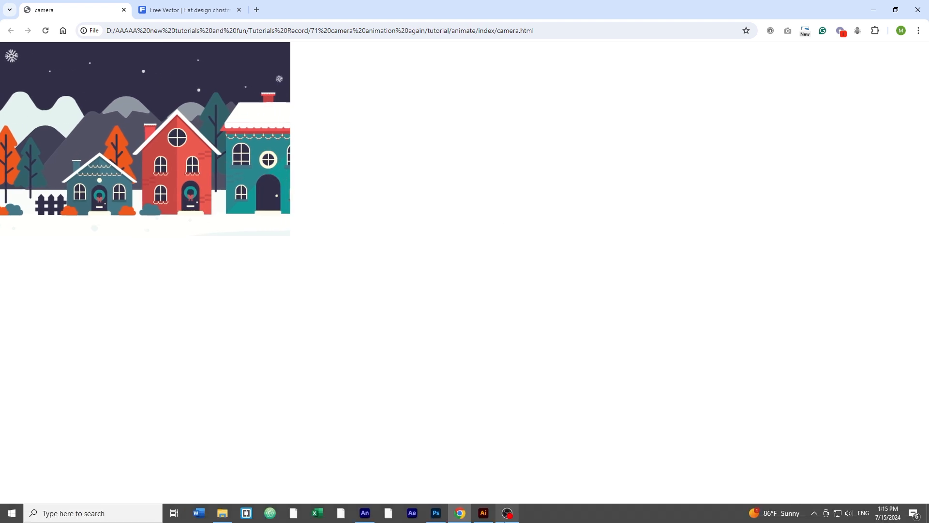
{"action": "left_click", "coordinate": [365, 513]}
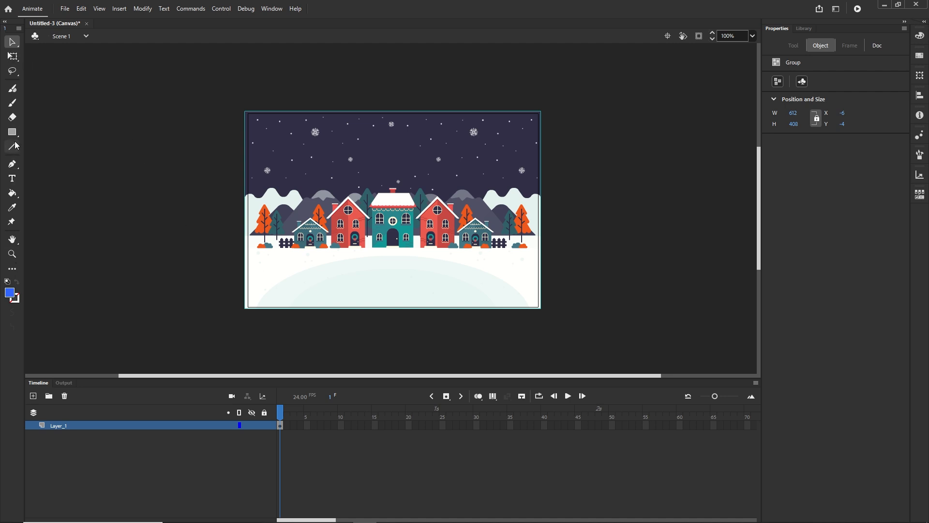
{"action": "left_click", "coordinate": [270, 10]}
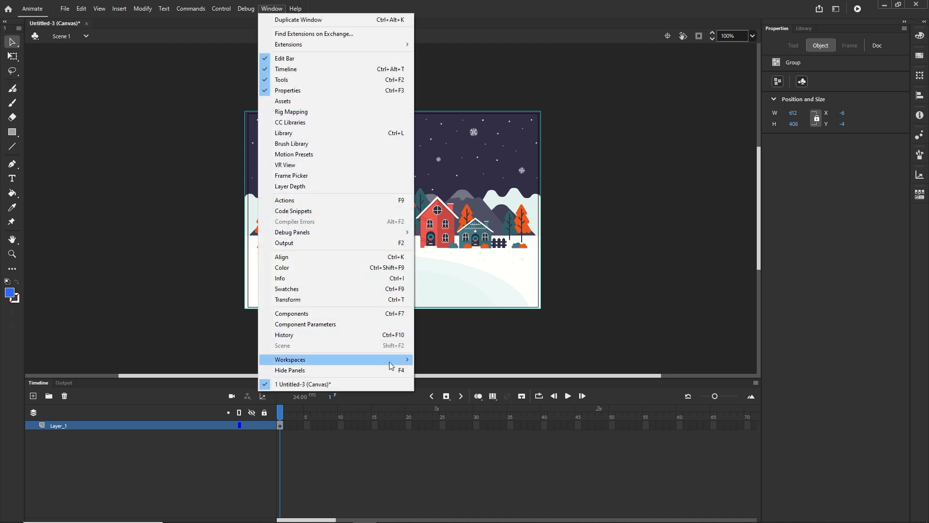
{"action": "left_click", "coordinate": [644, 281]}
{"action": "left_click", "coordinate": [643, 281]}
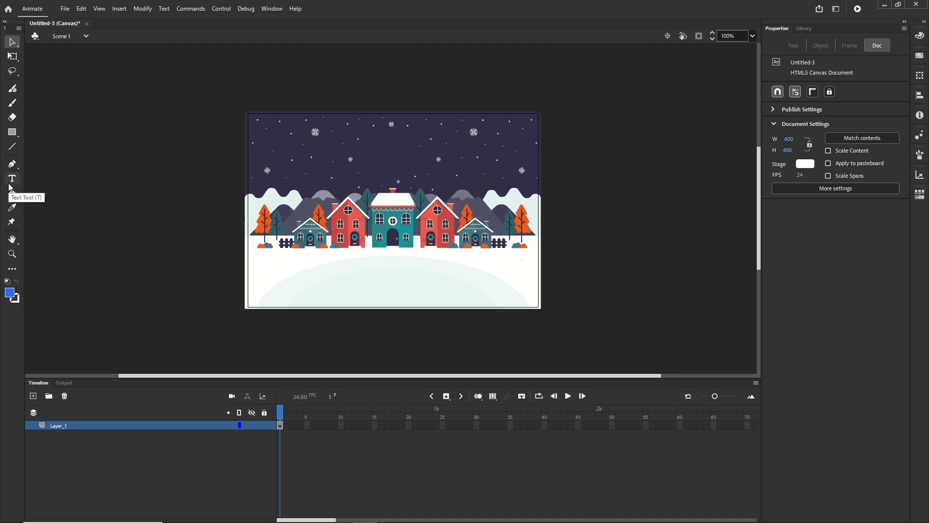
- Try out the Camera tool by adding a camera layer, and delete that layer
{"action": "left_click", "coordinate": [12, 269]}
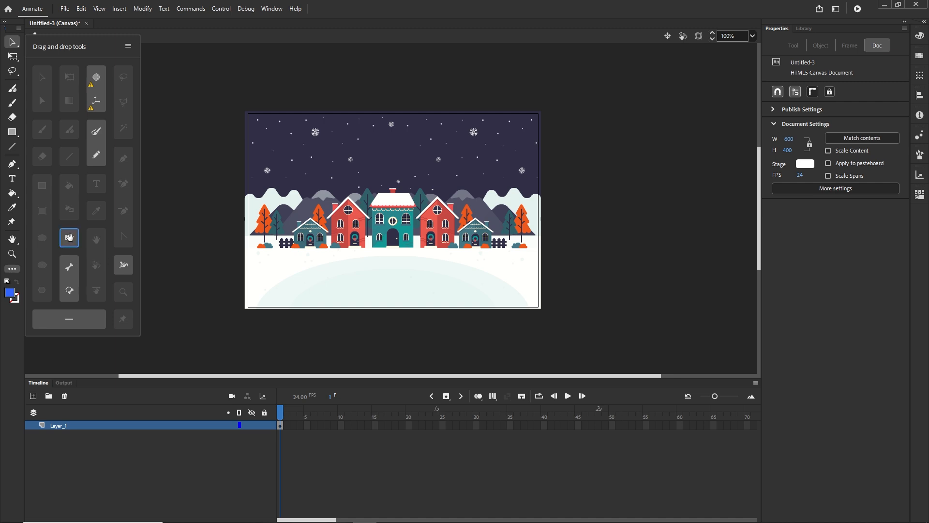
{"action": "left_click_drag", "start_coordinate": [69, 237], "coordinate": [365, 210]}
{"action": "left_click_drag", "start_coordinate": [69, 237], "coordinate": [109, 442]}
{"action": "left_click", "coordinate": [161, 446]}
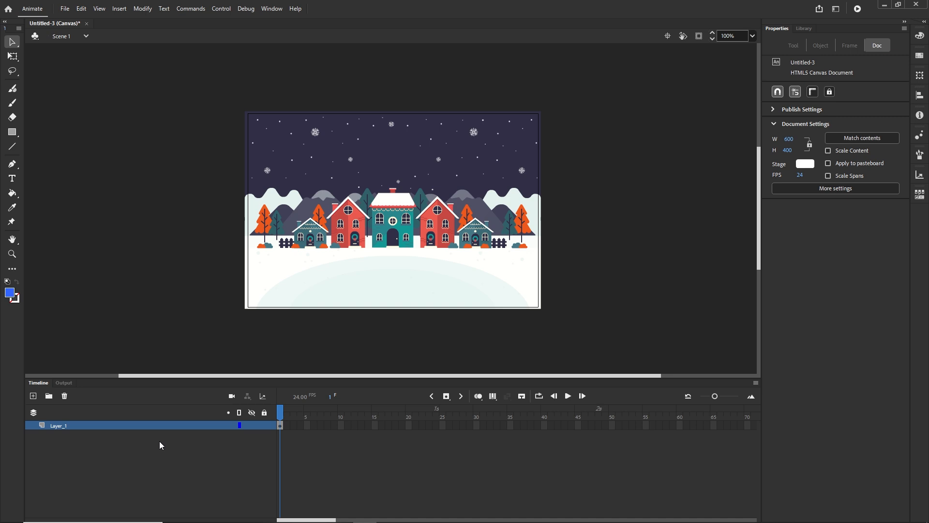
{"action": "key", "text": "c"}
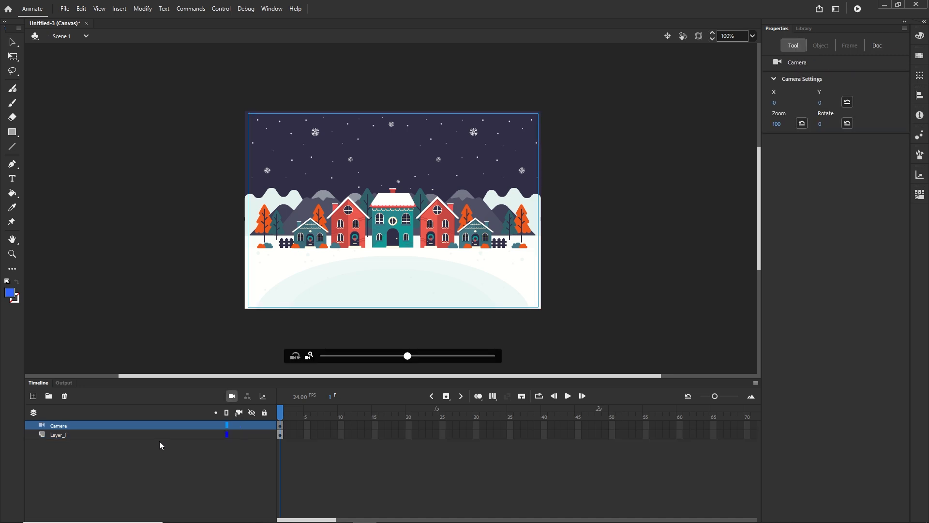
{"action": "left_click", "coordinate": [65, 397]}
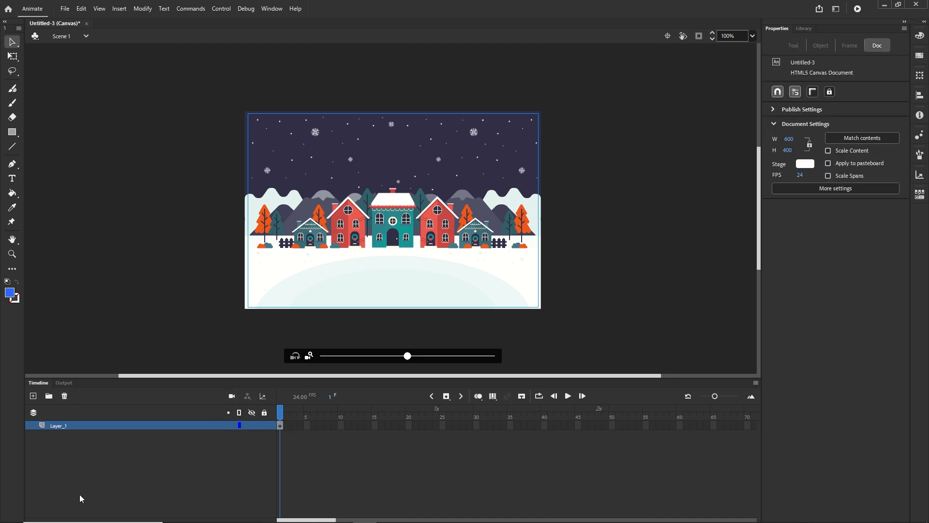
- Add the Camera tool to the toolbar and activate it to create a camera layer above the artwork
{"action": "left_click", "coordinate": [12, 270]}
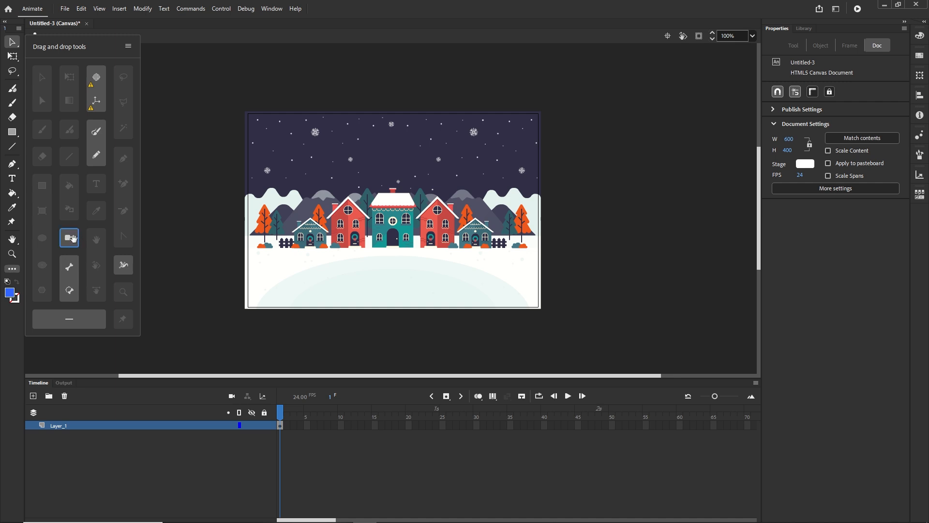
{"action": "left_click_drag", "start_coordinate": [73, 238], "coordinate": [14, 233]}
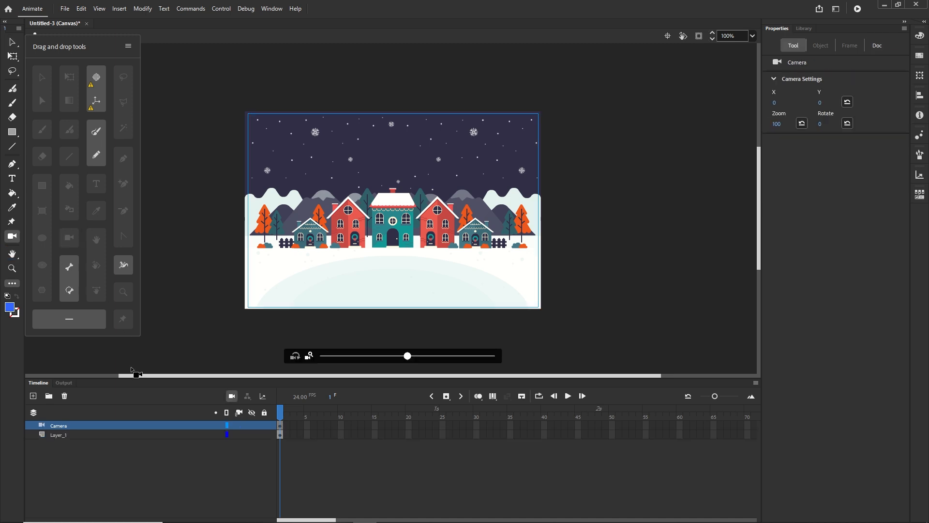
{"action": "left_click", "coordinate": [118, 458]}
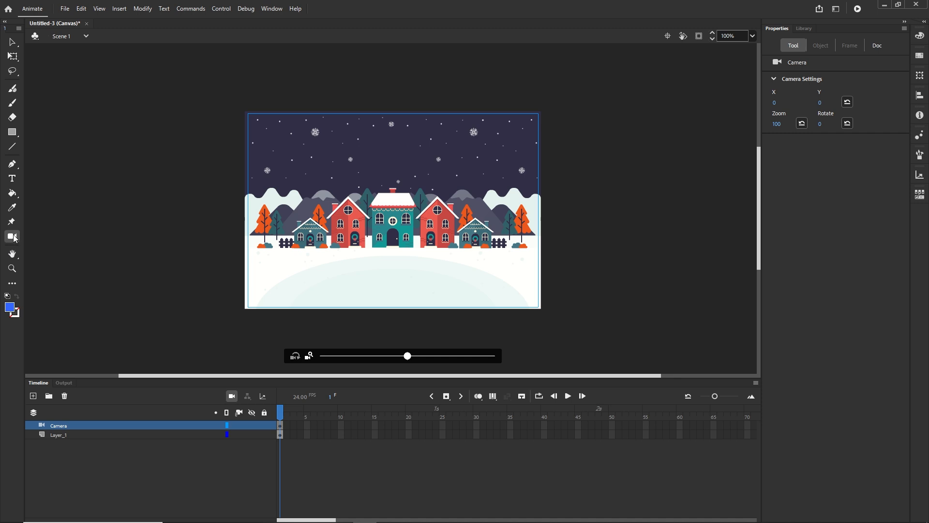
{"action": "left_click", "coordinate": [66, 396]}
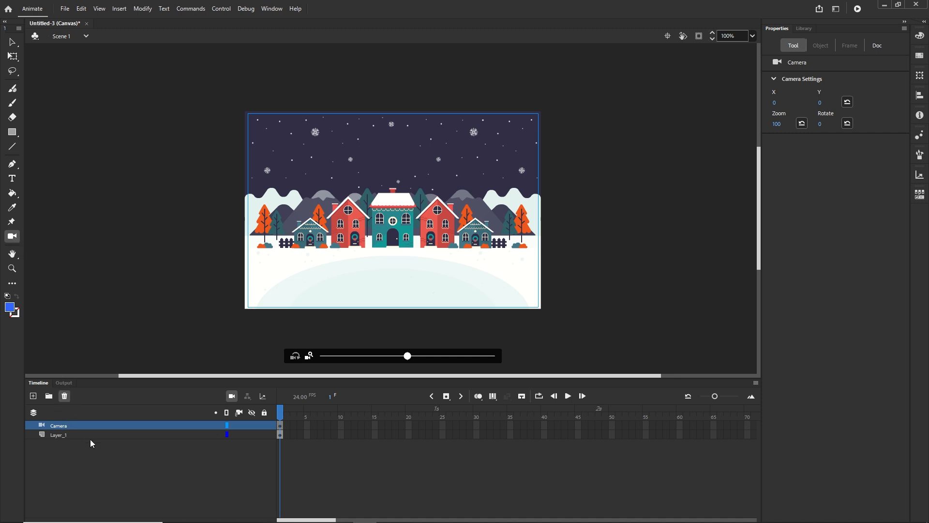
{"action": "left_click", "coordinate": [13, 236]}
- Zoom the camera in to about 208% at frame 1 and pan it to about X 220, Y -1
{"action": "left_click_drag", "start_coordinate": [407, 358], "coordinate": [427, 358]}
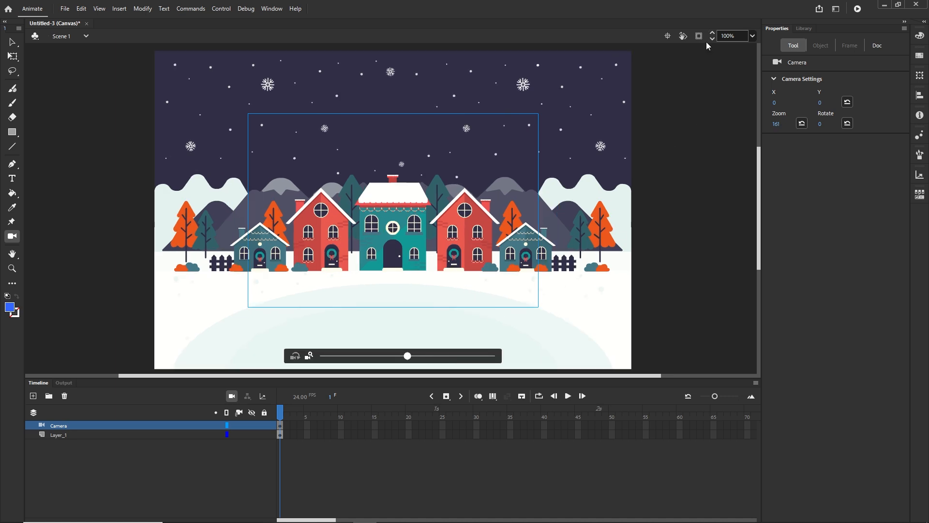
{"action": "left_click", "coordinate": [701, 38]}
{"action": "left_click", "coordinate": [702, 38]}
{"action": "left_click_drag", "start_coordinate": [408, 356], "coordinate": [447, 356]}
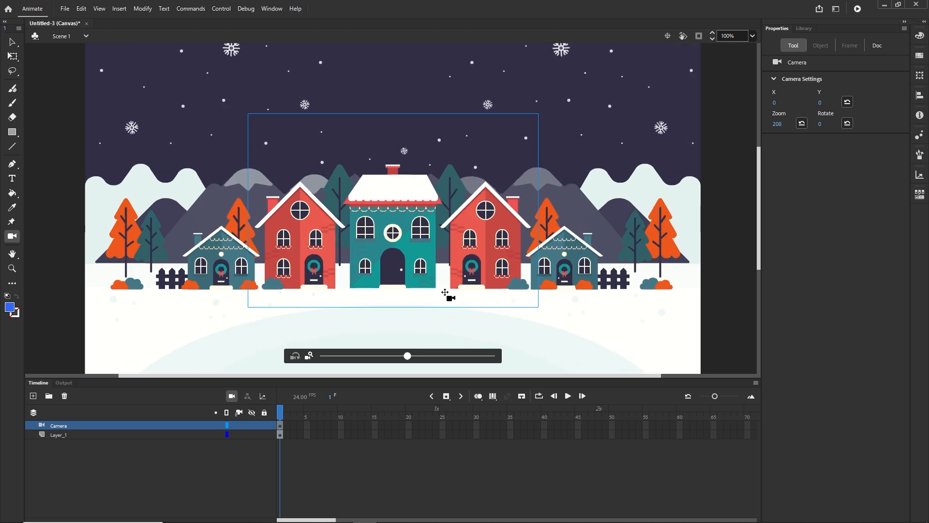
{"action": "mouse_move", "coordinate": [342, 240]}
{"action": "left_mouse_down"}
{"action": "mouse_move", "coordinate": [317, 239]}
{"action": "mouse_move", "coordinate": [381, 243]}
{"action": "left_mouse_up"}
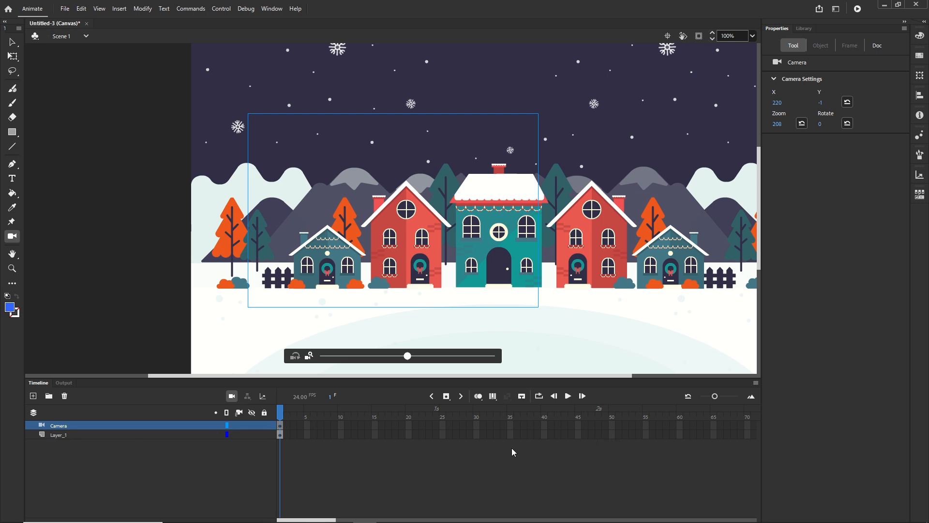
- Extend Layer_1 to frame 50 and add a keyframe to the Camera layer at frame 50
{"action": "left_click", "coordinate": [612, 434]}
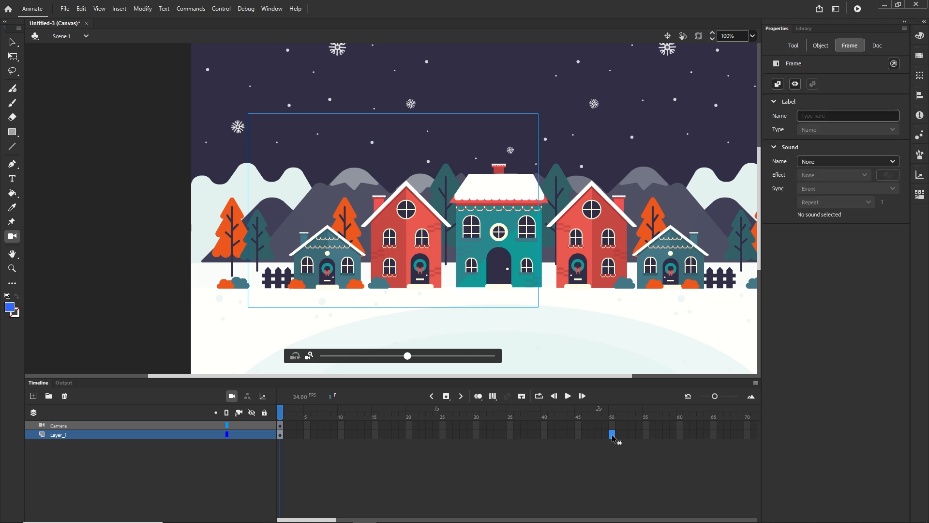
{"action": "key", "text": "F5"}
{"action": "left_click", "coordinate": [612, 425]}
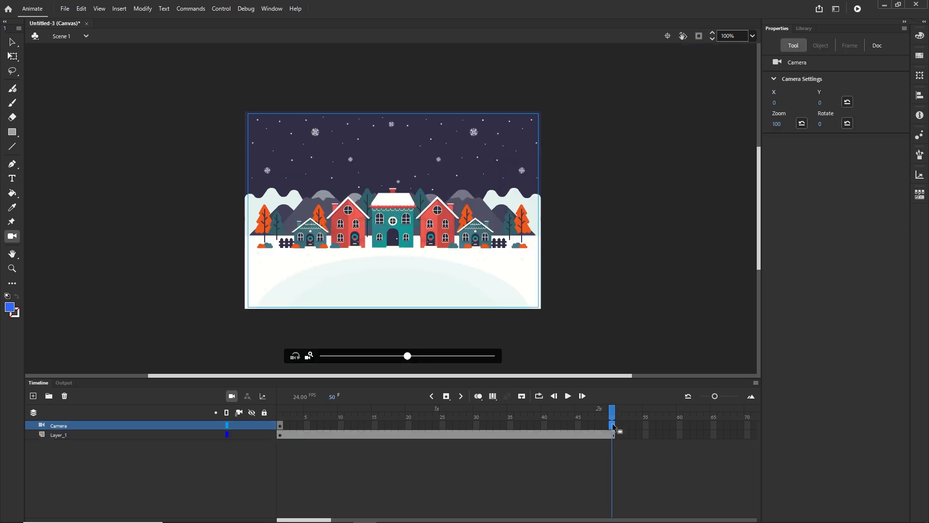
{"action": "key", "text": "F5"}
- Pan the camera at frame 50 to about X -199, Y 0 so it frames the opposite side of the village
{"action": "right_click", "coordinate": [611, 423]}
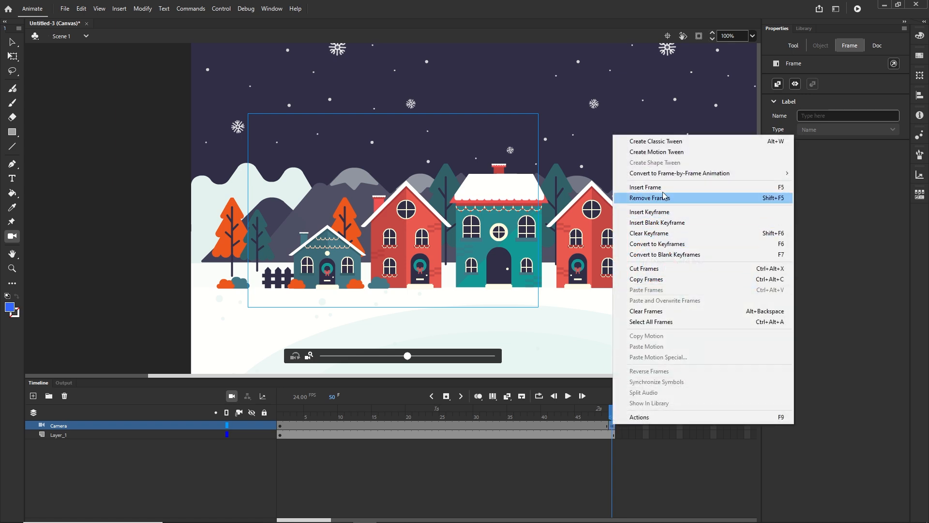
{"action": "left_click", "coordinate": [554, 458]}
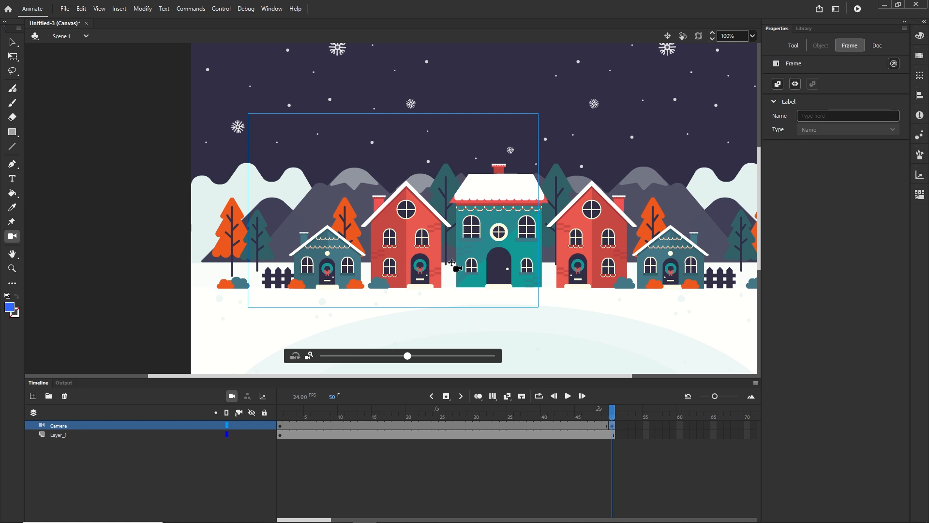
{"action": "mouse_move", "coordinate": [438, 241]}
{"action": "left_mouse_down"}
{"action": "mouse_move", "coordinate": [419, 243]}
{"action": "mouse_move", "coordinate": [431, 243]}
{"action": "left_mouse_up"}
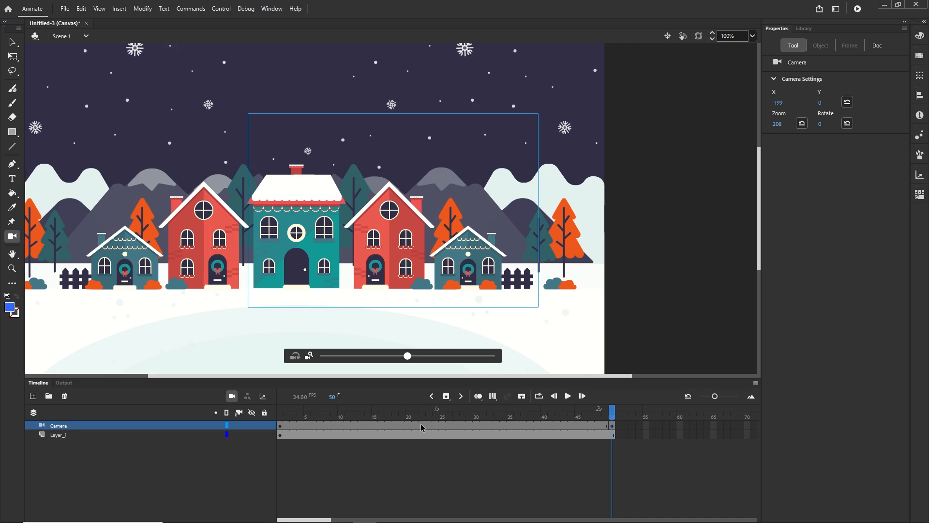
- Create a classic tween between the two camera keyframes and test the animation in the browser
{"action": "left_click", "coordinate": [421, 427]}
{"action": "right_click", "coordinate": [421, 427]}
{"action": "left_click", "coordinate": [465, 141]}
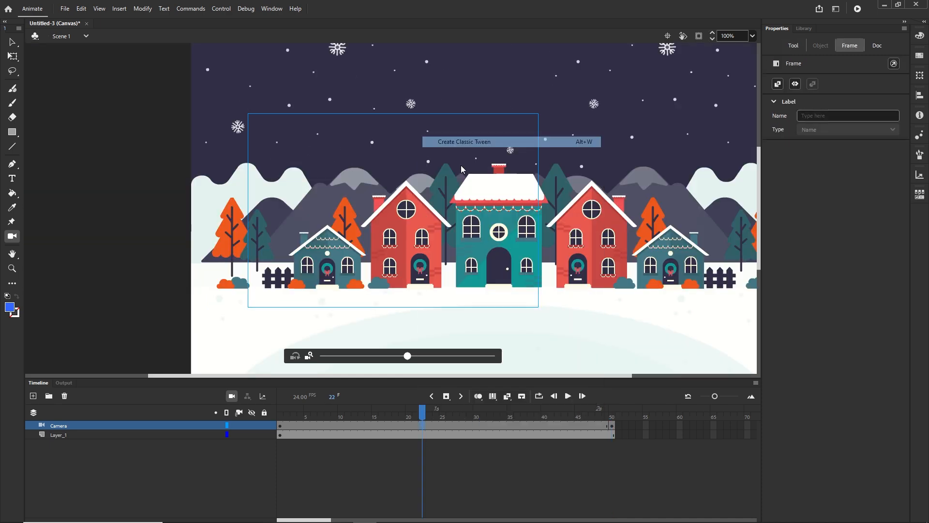
{"action": "left_click", "coordinate": [471, 478]}
{"action": "key", "text": "ctrl+Return"}
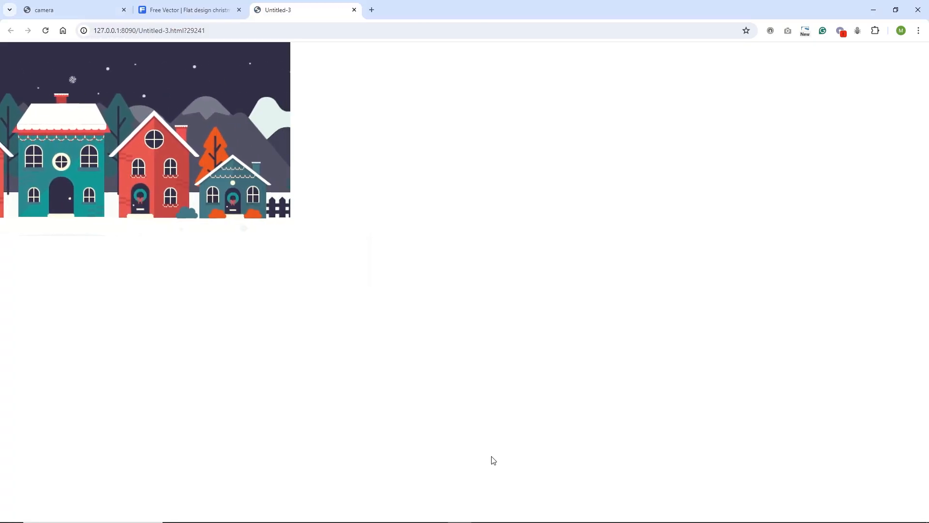
- Switch back to the timeline in Animate and move the Camera tool out of the toolbar into the drag-and-drop tools collection
{"action": "left_click", "coordinate": [365, 513]}
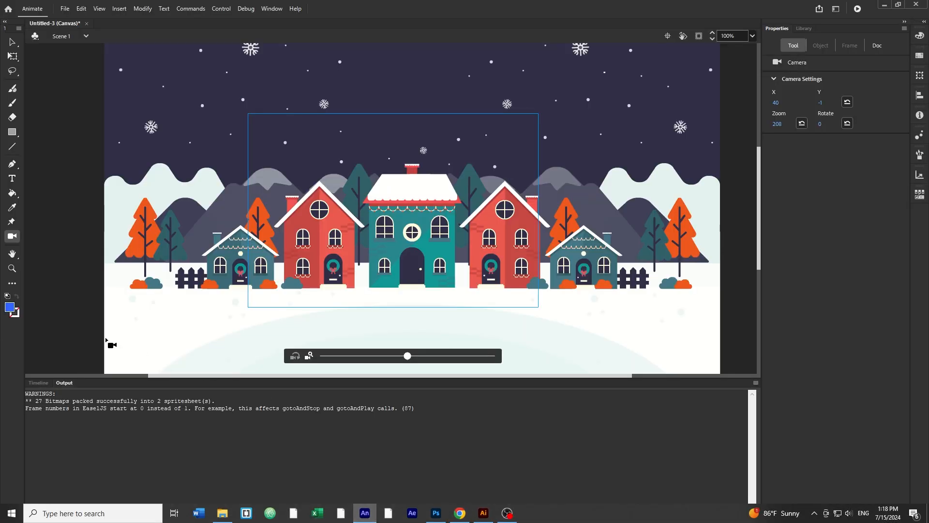
{"action": "left_click", "coordinate": [37, 383]}
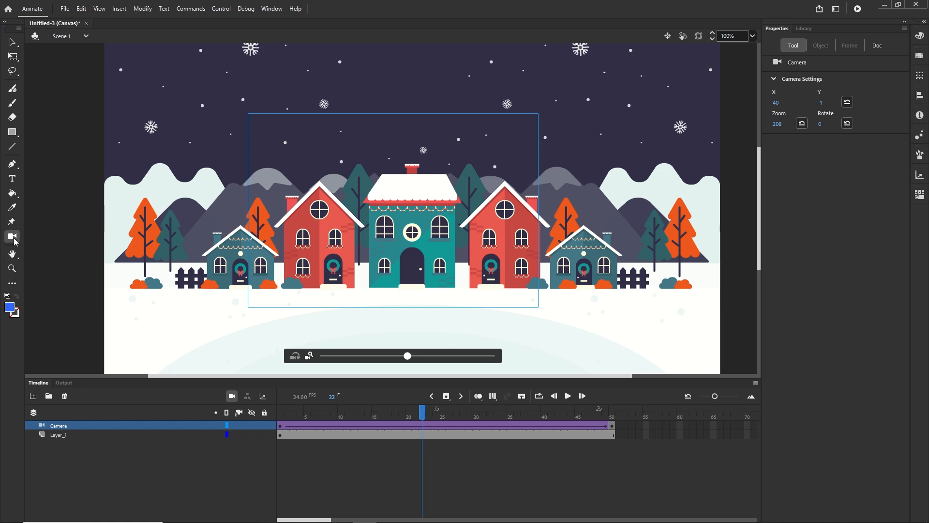
{"action": "left_click", "coordinate": [12, 284]}
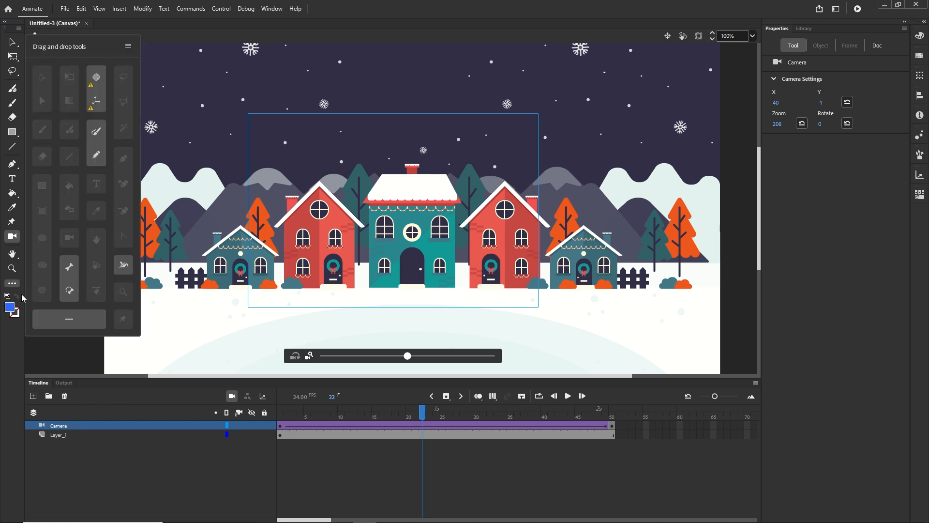
{"action": "left_click_drag", "start_coordinate": [13, 240], "coordinate": [69, 238]}
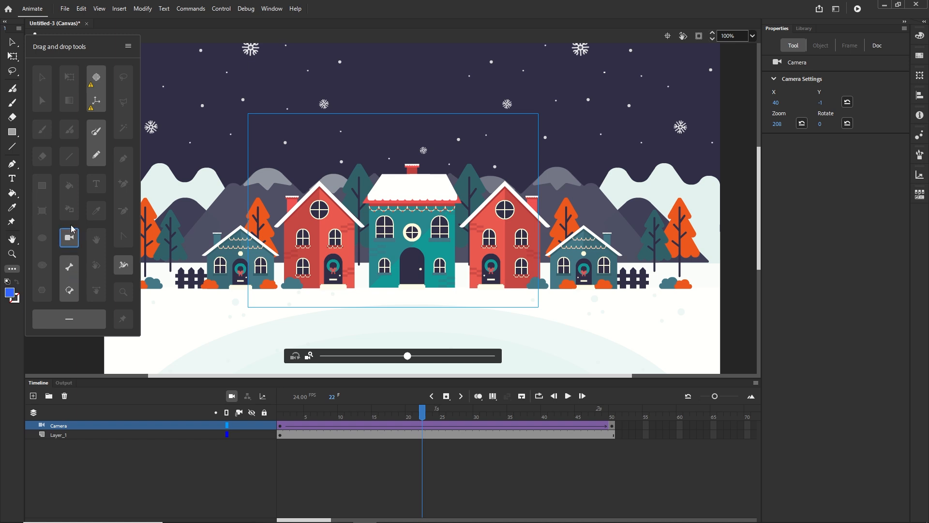
{"action": "left_click", "coordinate": [148, 479]}
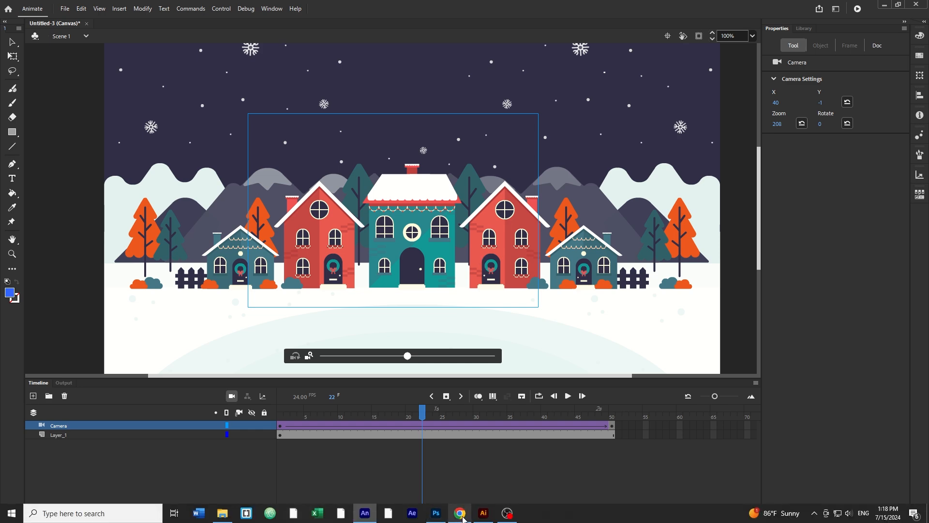
- Switch to Chrome and view the camera.html animation and the Freepik page of the Christmas town illustration
{"action": "left_click", "coordinate": [460, 513]}
{"action": "left_click", "coordinate": [83, 9]}
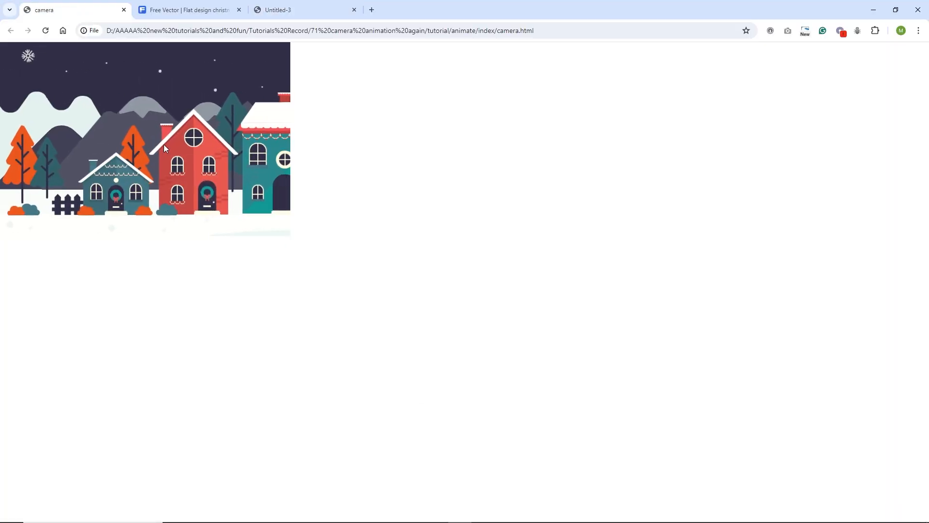
{"action": "left_click", "coordinate": [187, 11]}
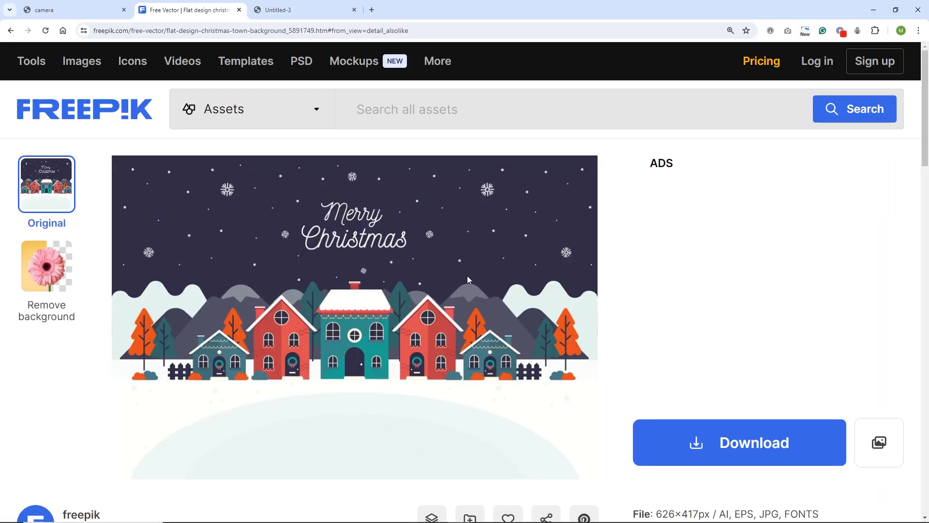